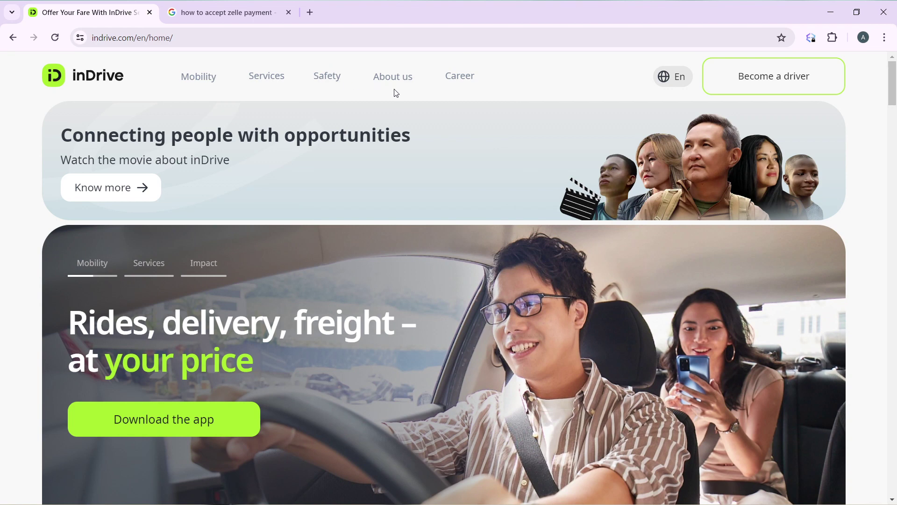
Open the 'Become a driver' signup page on the inDrive website
{"action": "scroll", "coordinate": [264, 199], "scroll_direction": "down", "scroll_amount": 15}
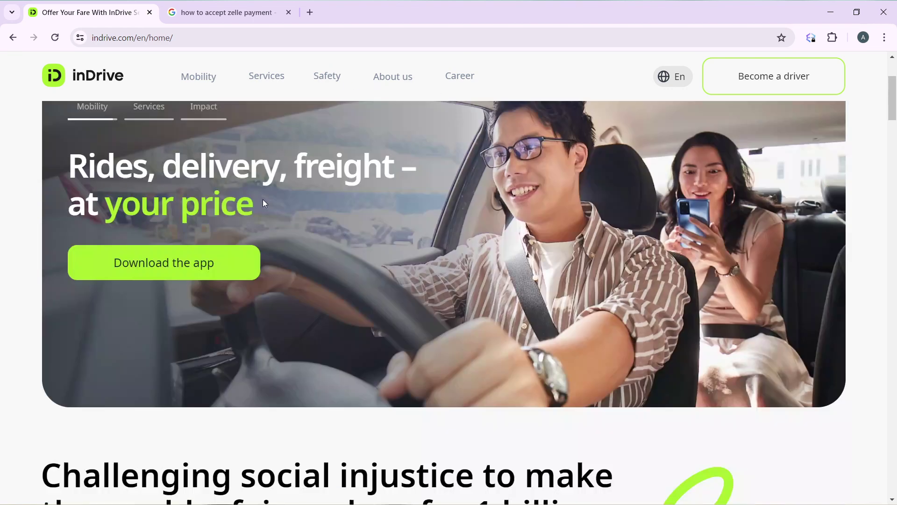
{"action": "scroll", "coordinate": [263, 201], "scroll_direction": "up", "scroll_amount": 4}
{"action": "scroll", "coordinate": [263, 203], "scroll_direction": "up", "scroll_amount": 10}
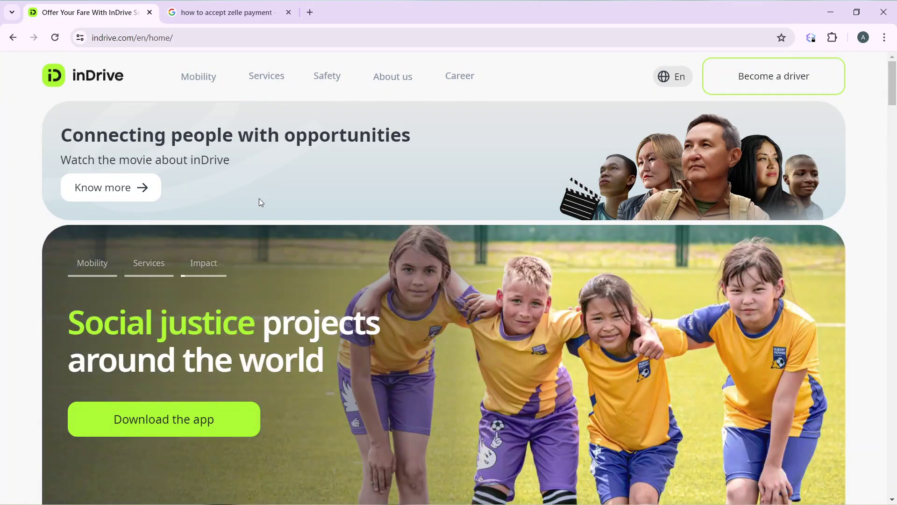
{"action": "left_click", "coordinate": [777, 77]}
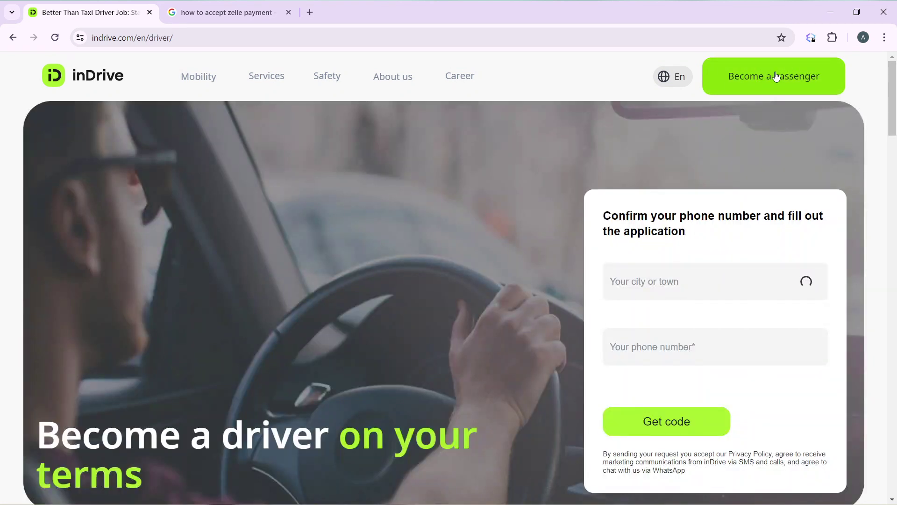
{"action": "scroll", "coordinate": [771, 80], "scroll_direction": "down", "scroll_amount": 2}
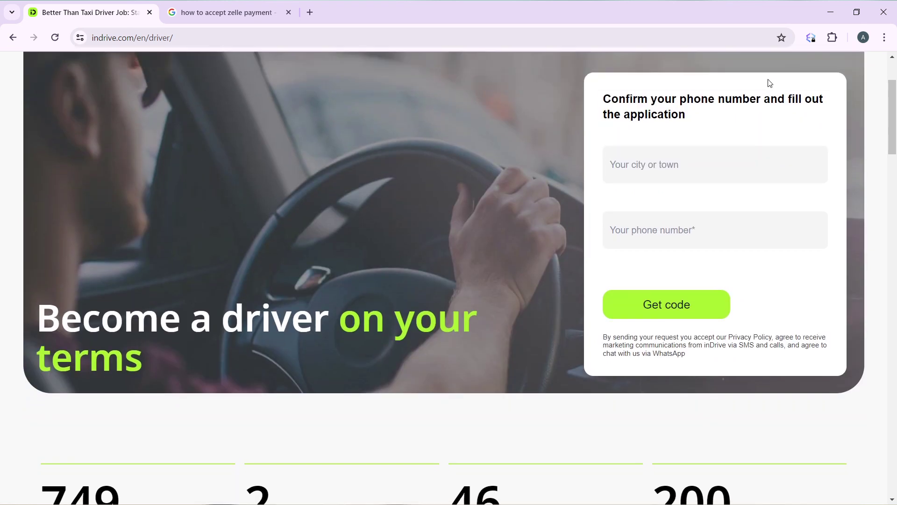
Expand the 'Your city or town' dropdown and browse the available cities
{"action": "left_click", "coordinate": [665, 160]}
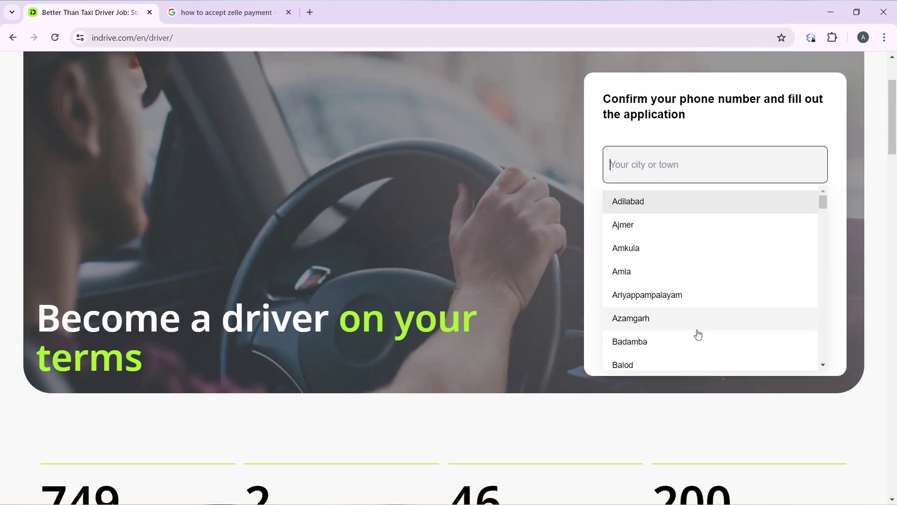
{"action": "scroll", "coordinate": [702, 327], "scroll_direction": "down", "scroll_amount": 3}
{"action": "scroll", "coordinate": [702, 328], "scroll_direction": "down", "scroll_amount": 12}
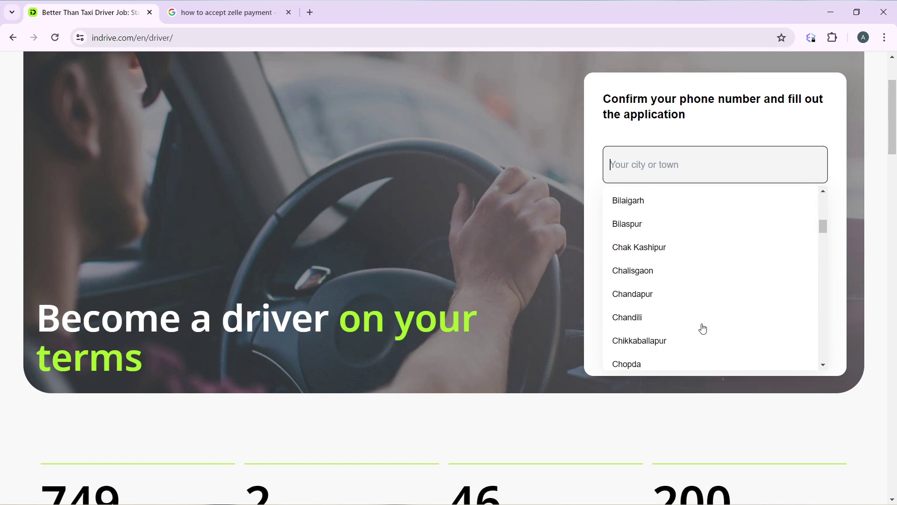
{"action": "scroll", "coordinate": [702, 331], "scroll_direction": "down", "scroll_amount": 15}
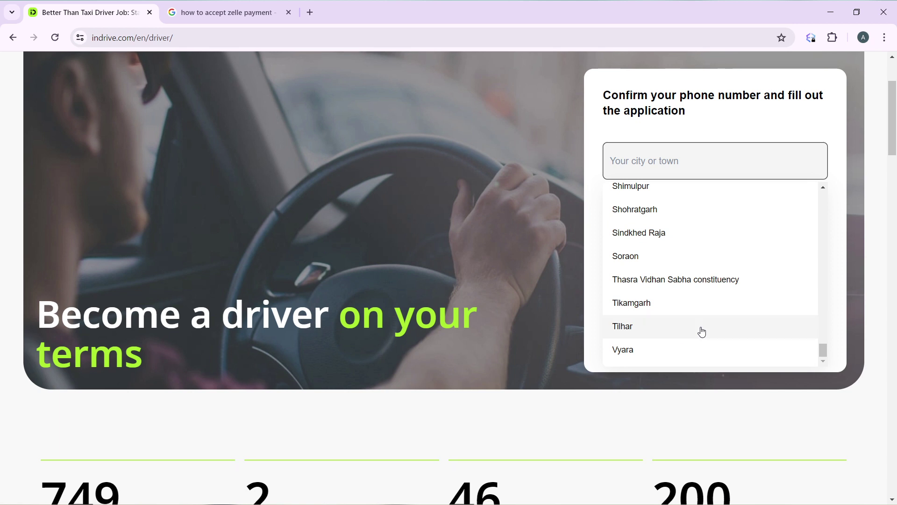
{"action": "scroll", "coordinate": [701, 329], "scroll_direction": "down", "scroll_amount": 7}
{"action": "scroll", "coordinate": [701, 325], "scroll_direction": "up", "scroll_amount": 7}
{"action": "scroll", "coordinate": [701, 305], "scroll_direction": "down", "scroll_amount": 3}
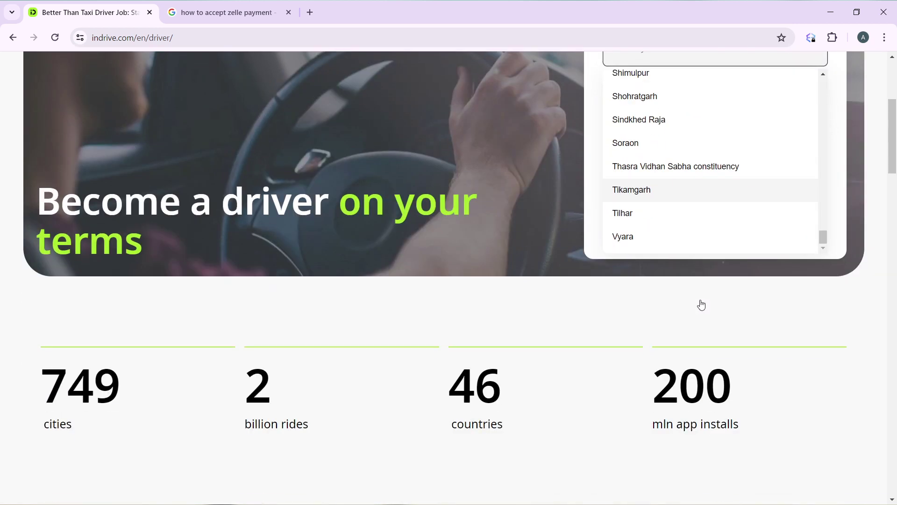
{"action": "scroll", "coordinate": [701, 305], "scroll_direction": "up", "scroll_amount": 5}
{"action": "scroll", "coordinate": [686, 331], "scroll_direction": "up", "scroll_amount": 3}
{"action": "scroll", "coordinate": [685, 331], "scroll_direction": "up", "scroll_amount": 15}
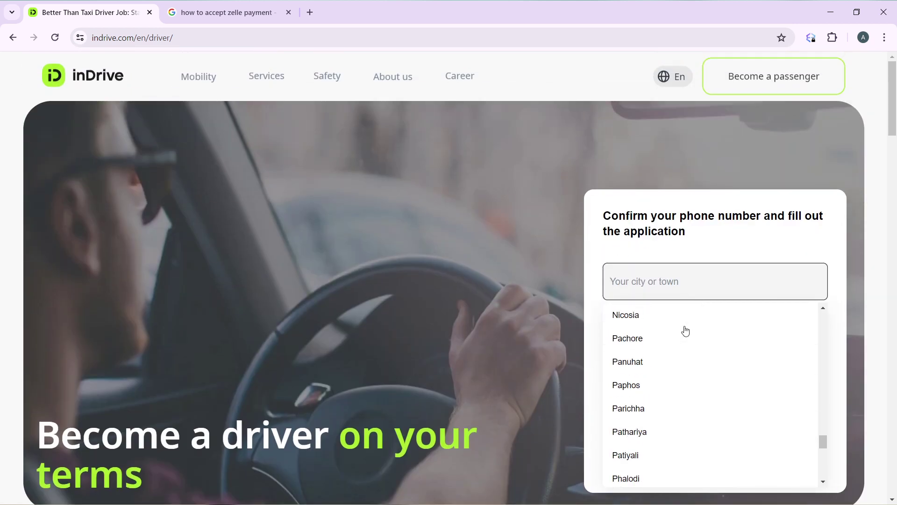
{"action": "scroll", "coordinate": [685, 330], "scroll_direction": "up", "scroll_amount": 15}
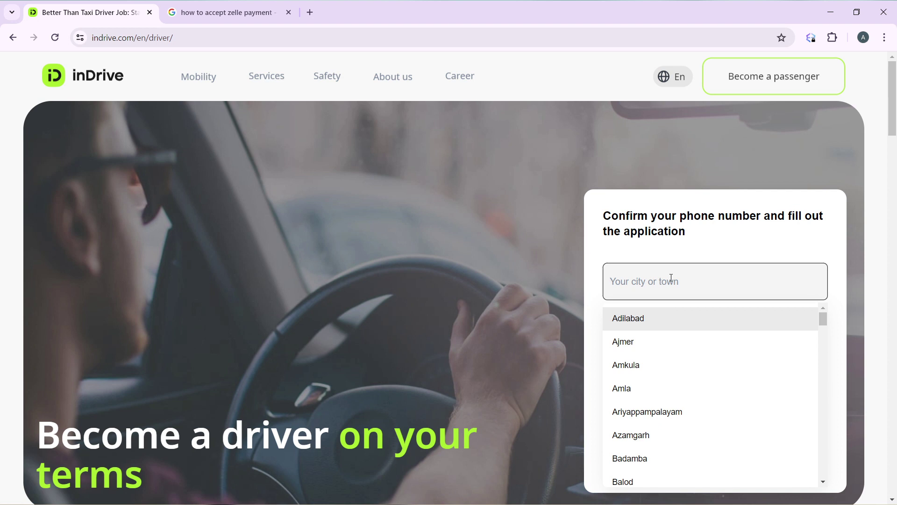
Choose Ibadan as the city and enter the applicant's phone number, correcting its digits
{"action": "type", "text": "Ibad"}
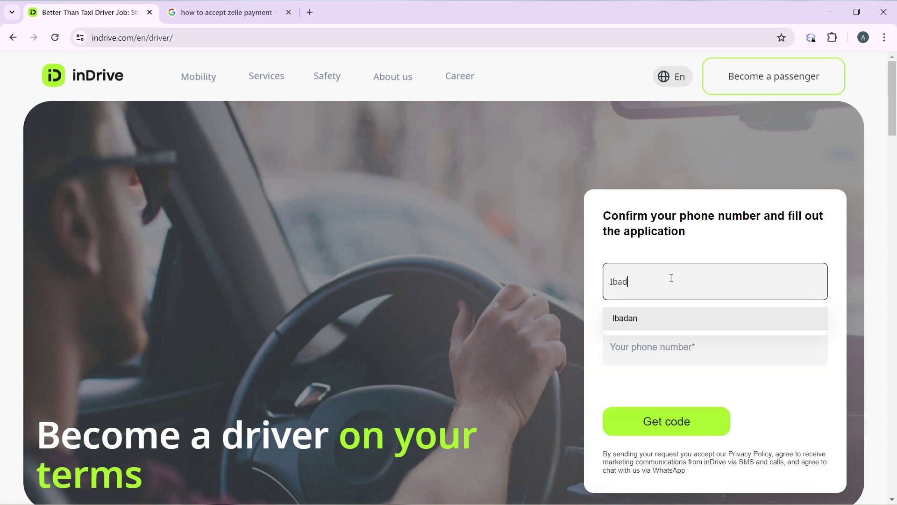
{"action": "type", "text": "a"}
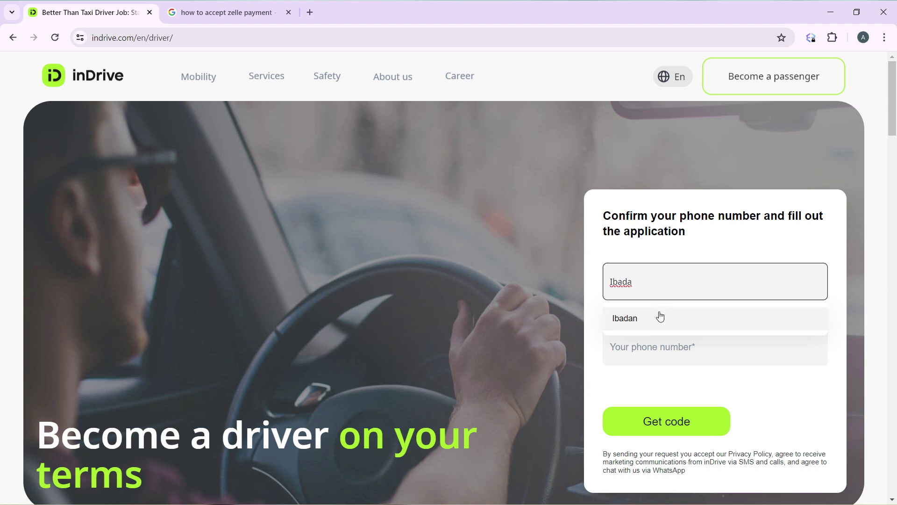
{"action": "left_click", "coordinate": [658, 317]}
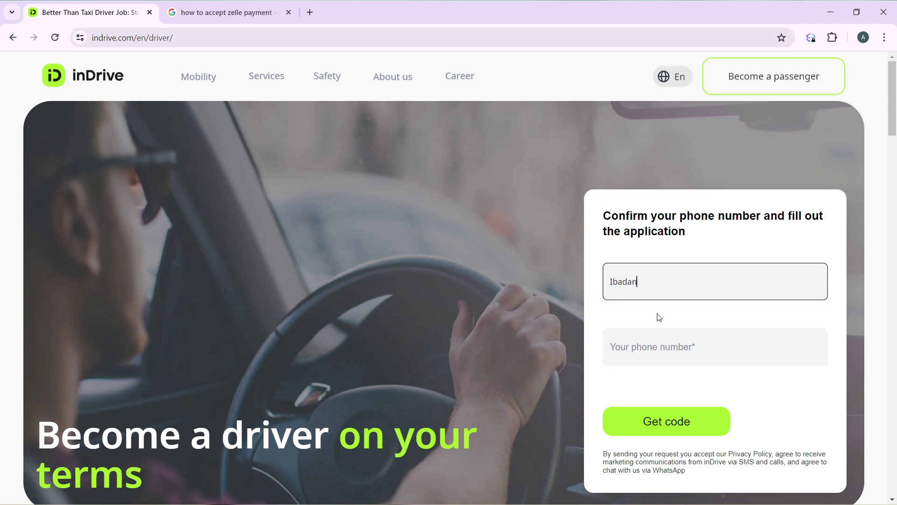
{"action": "left_click", "coordinate": [662, 346]}
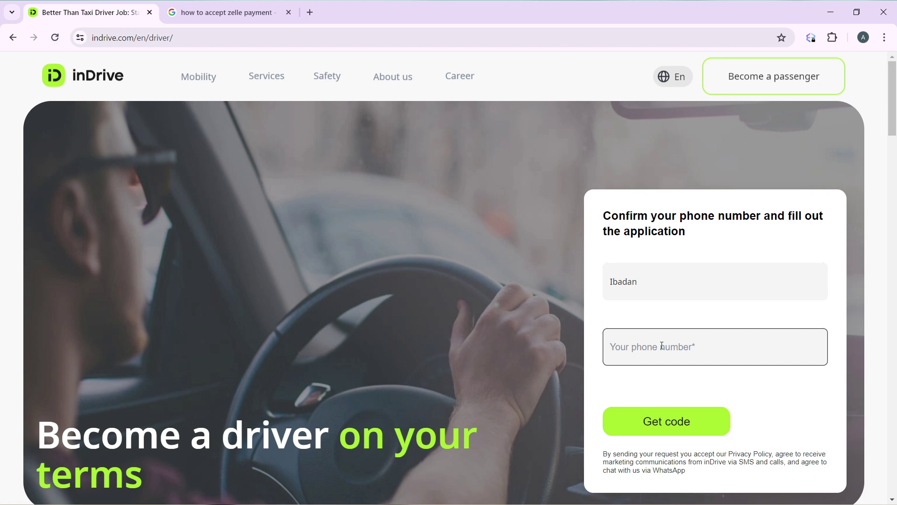
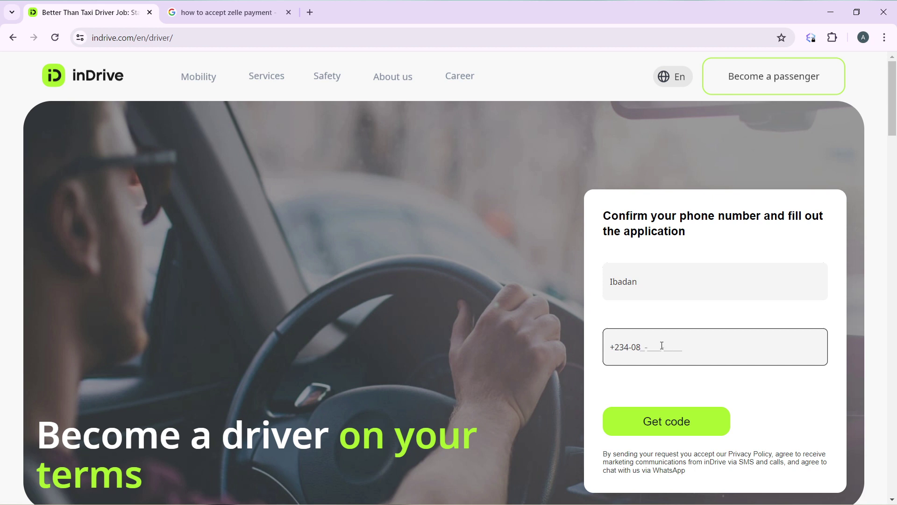
{"action": "double_click", "coordinate": [678, 346]}
{"action": "left_click", "coordinate": [682, 346]}
Request the verification code and select the chimney images in the reCAPTCHA
{"action": "left_click", "coordinate": [656, 428]}
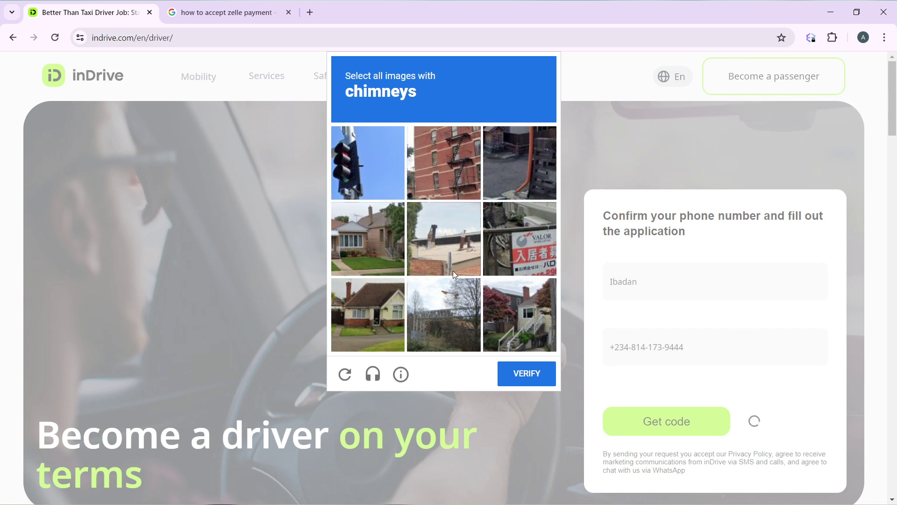
{"action": "left_click", "coordinate": [525, 331]}
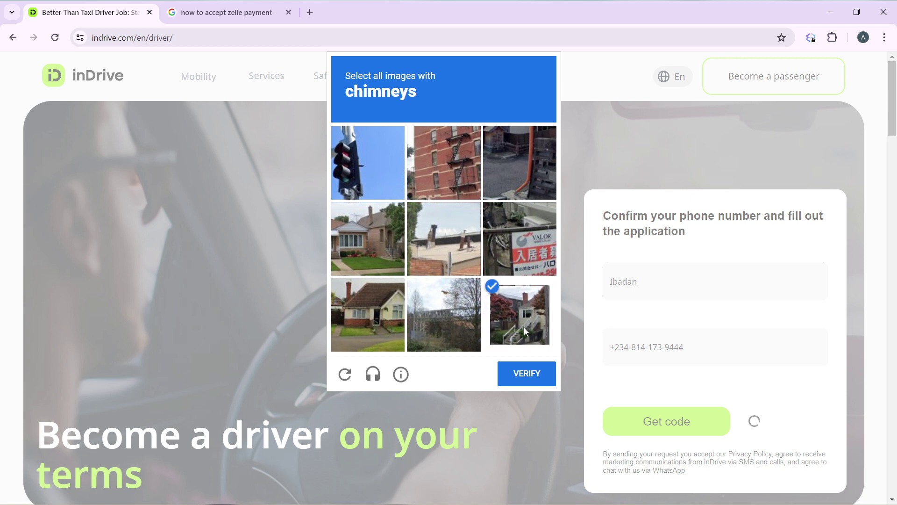
{"action": "left_click", "coordinate": [425, 170]}
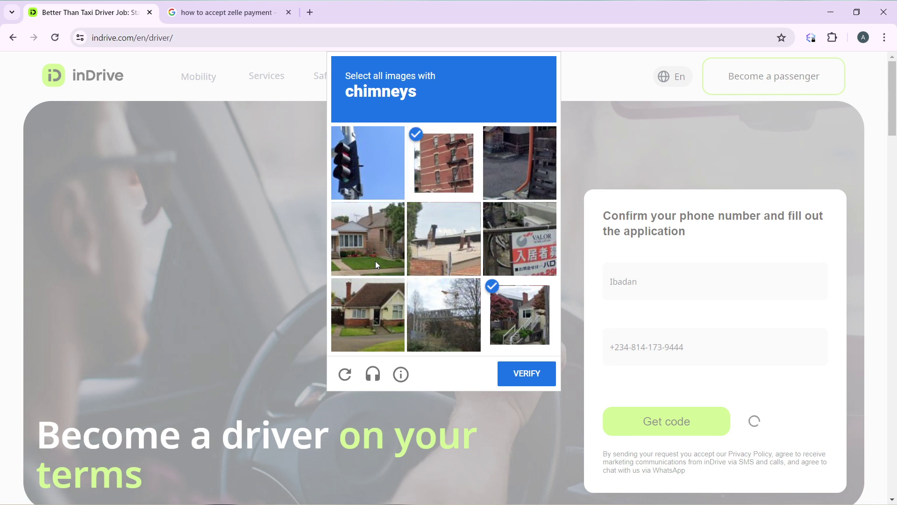
{"action": "left_click", "coordinate": [377, 265]}
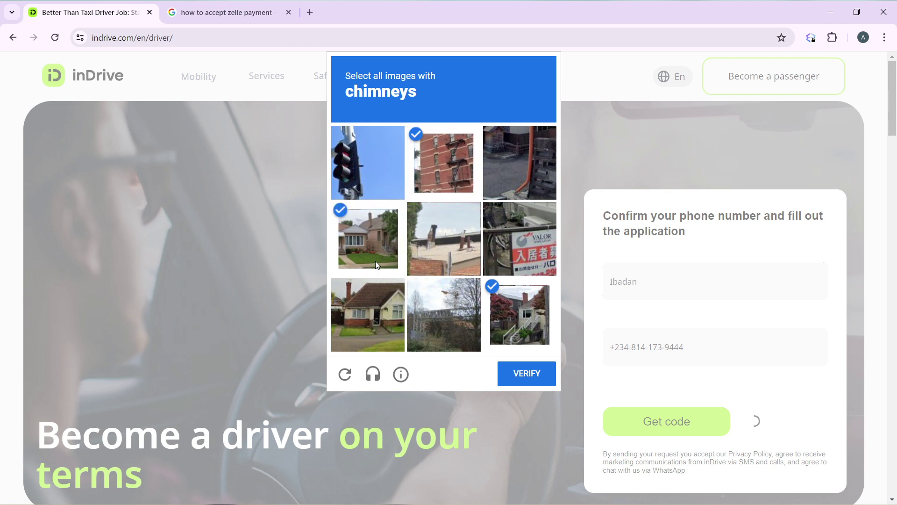
{"action": "left_click", "coordinate": [532, 384]}
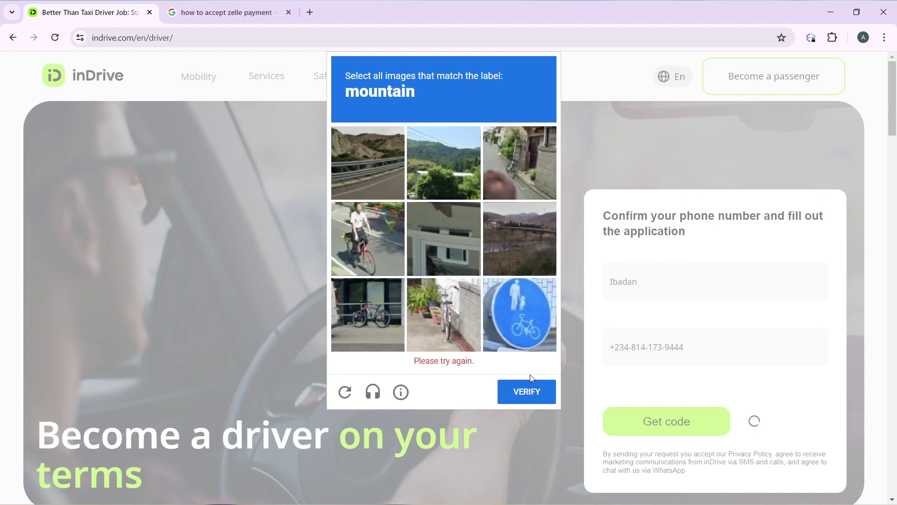
Select the mountain images and verify until the reCAPTCHA check passes
{"action": "left_click", "coordinate": [356, 154]}
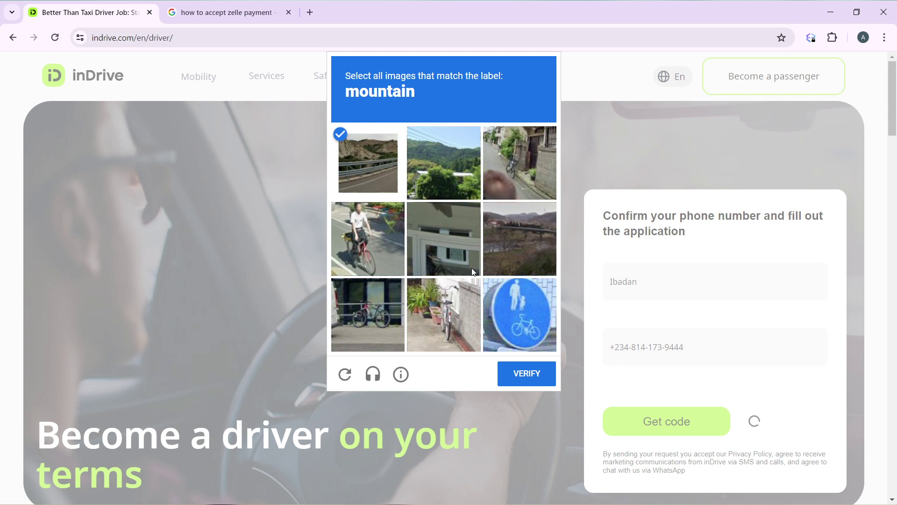
{"action": "left_click", "coordinate": [437, 157]}
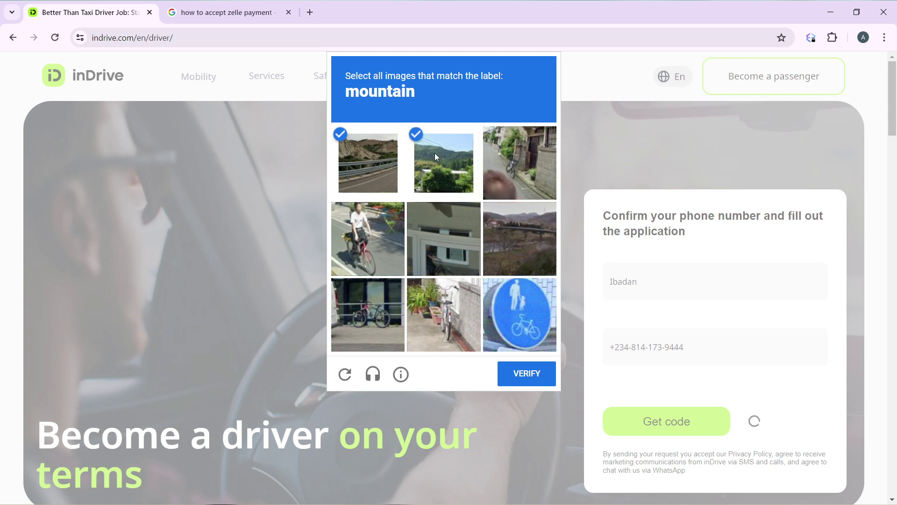
{"action": "left_click", "coordinate": [516, 381]}
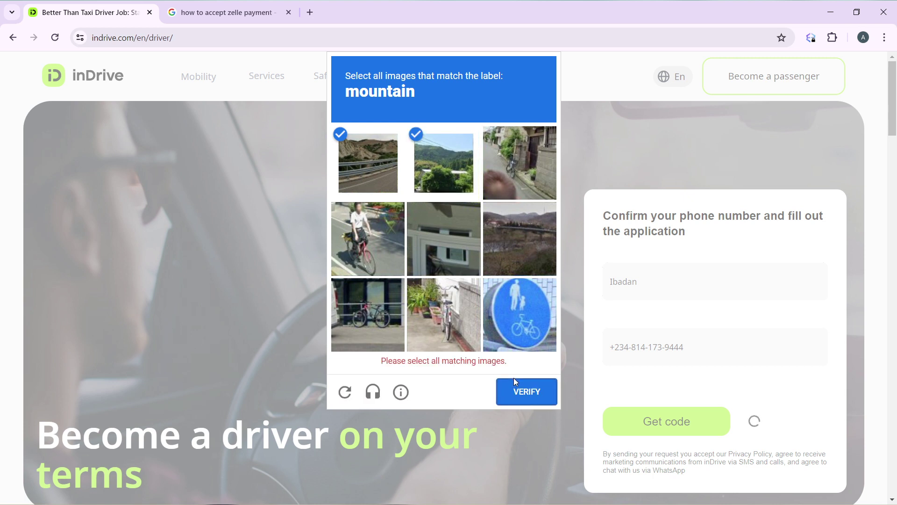
{"action": "left_click", "coordinate": [417, 137]}
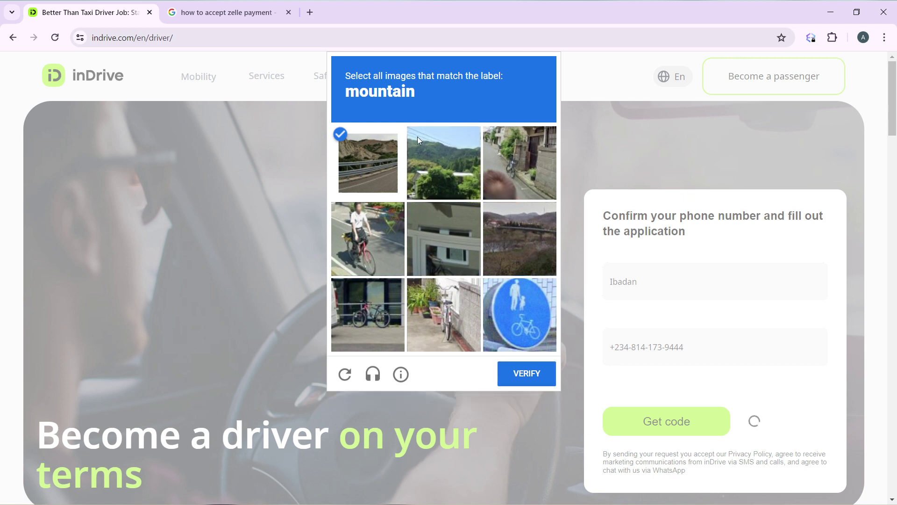
{"action": "left_click", "coordinate": [417, 137]}
{"action": "left_click", "coordinate": [540, 229]}
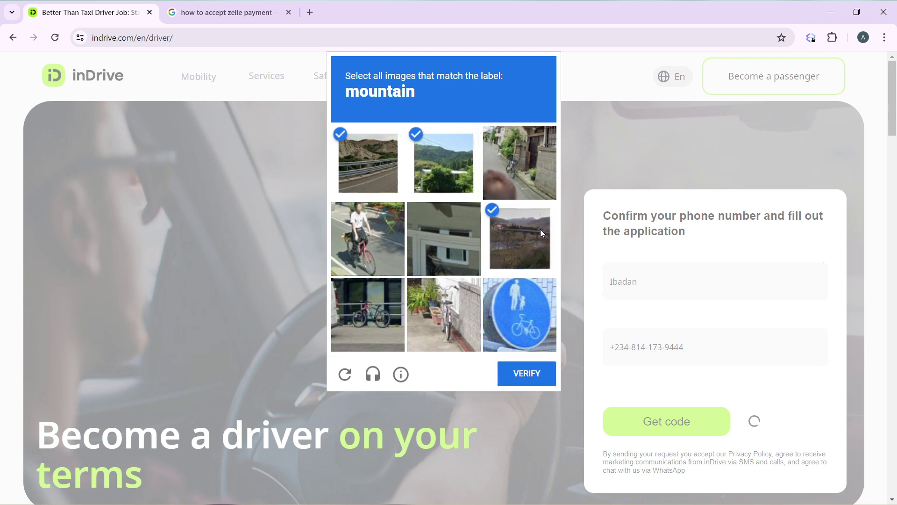
{"action": "left_click", "coordinate": [518, 384]}
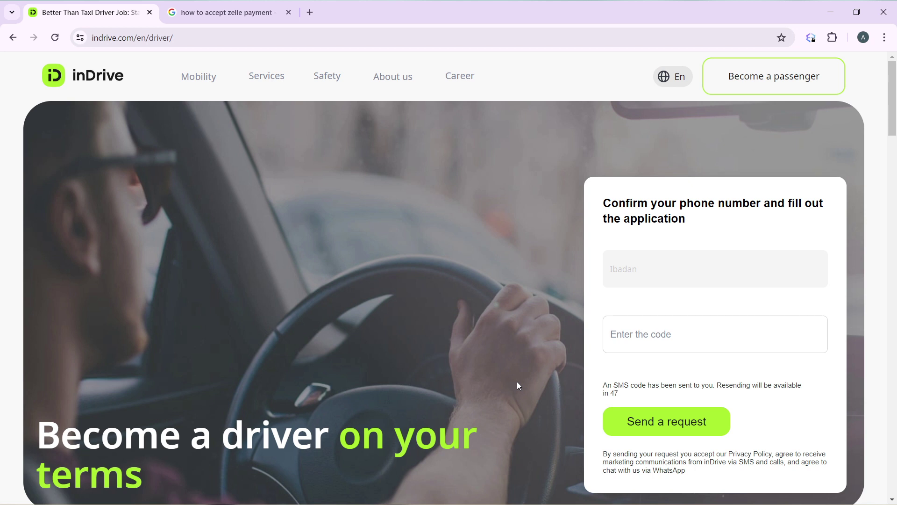
Enter the received SMS verification code and send the driver request
{"action": "left_click", "coordinate": [643, 334]}
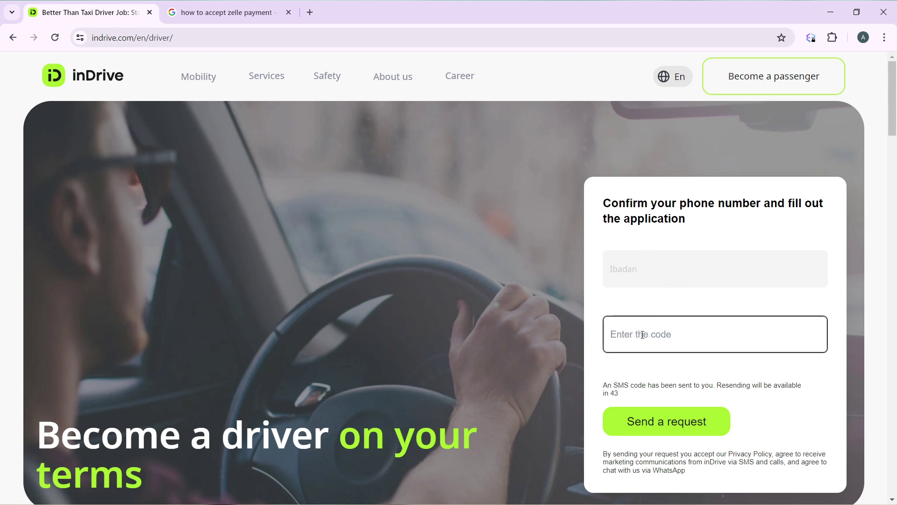
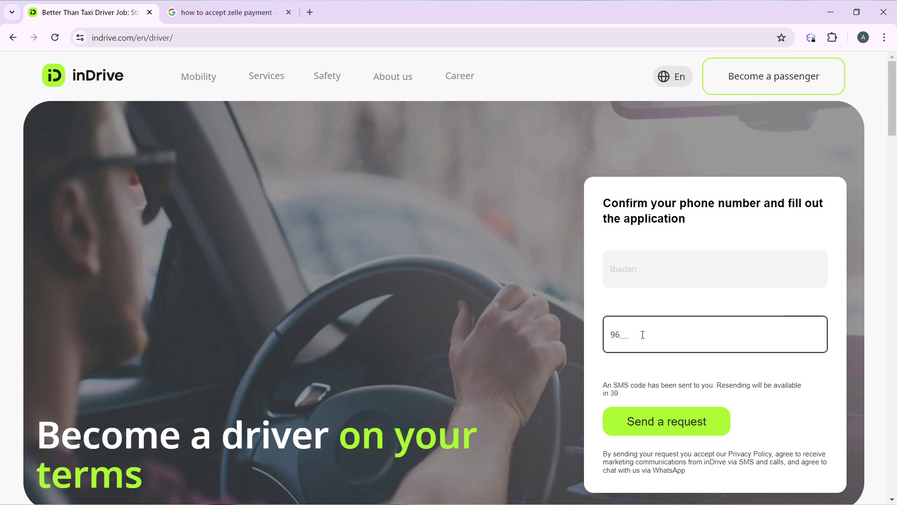
{"action": "left_click", "coordinate": [650, 424]}
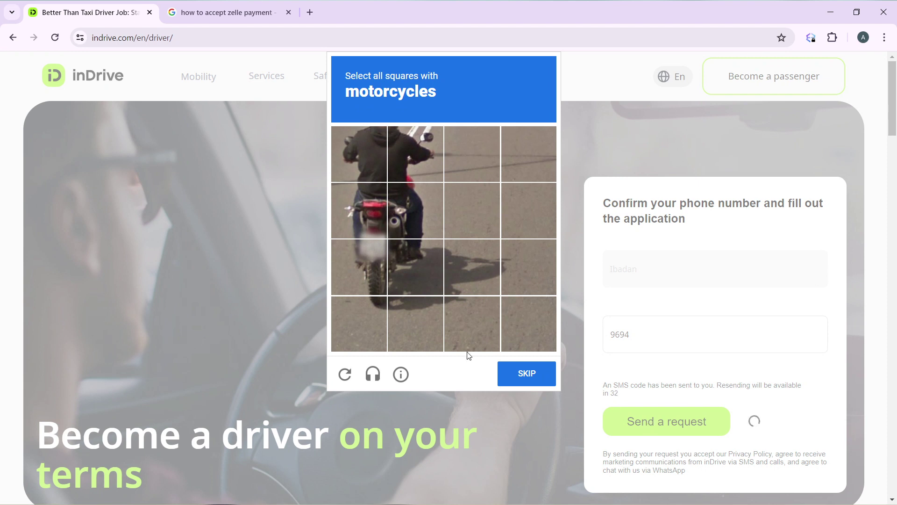
Select the four motorcycle squares and verify the reCAPTCHA
{"action": "left_click", "coordinate": [408, 204]}
{"action": "left_click", "coordinate": [366, 205]}
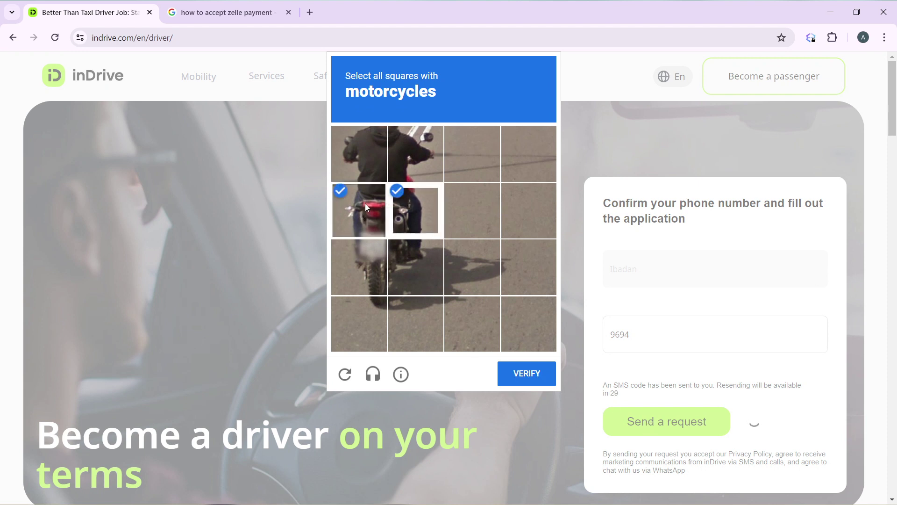
{"action": "left_click", "coordinate": [408, 270]}
{"action": "left_click", "coordinate": [376, 267]}
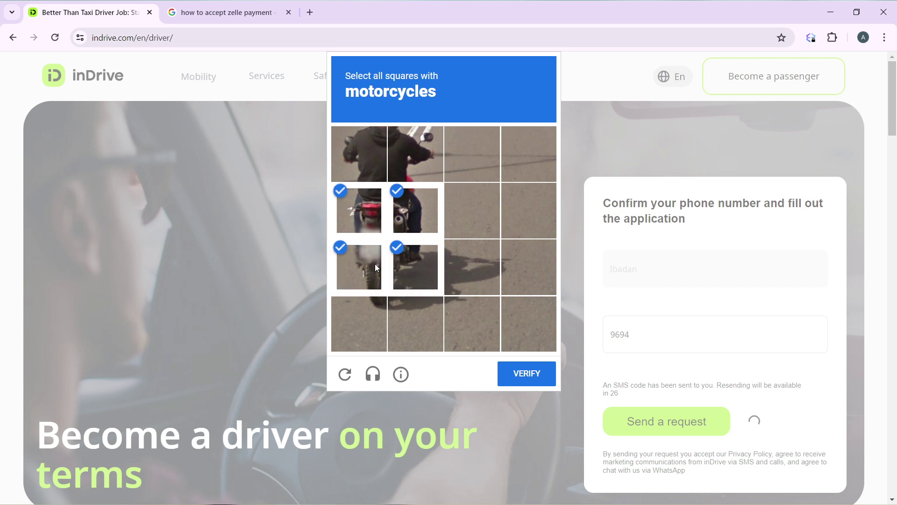
{"action": "left_click", "coordinate": [538, 373]}
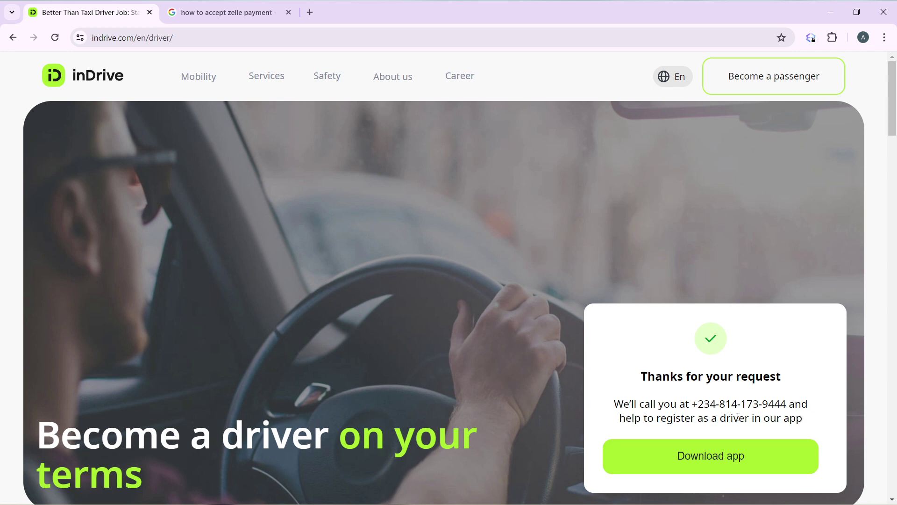
Open the 'inDrive. Save on city rides' App Store page and scroll through its details
{"action": "left_click", "coordinate": [753, 454]}
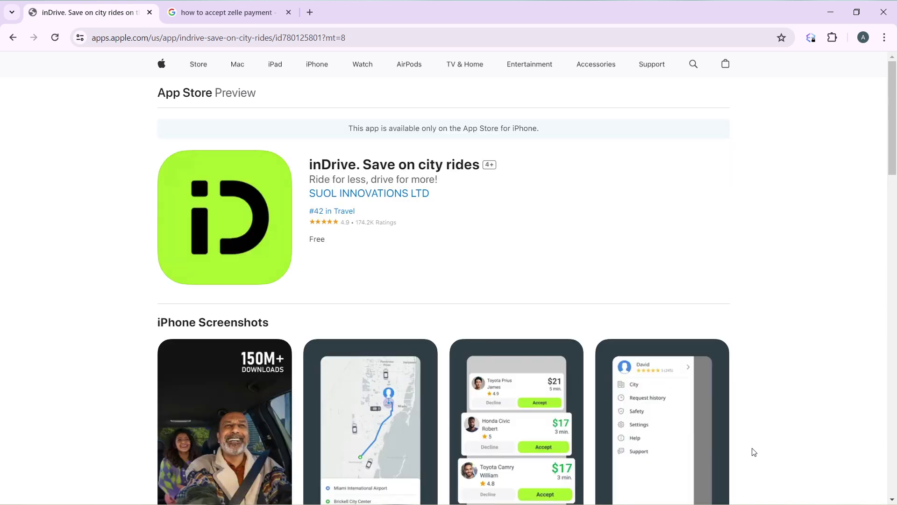
{"action": "scroll", "coordinate": [755, 452], "scroll_direction": "down", "scroll_amount": 3}
{"action": "scroll", "coordinate": [755, 452], "scroll_direction": "down", "scroll_amount": 10}
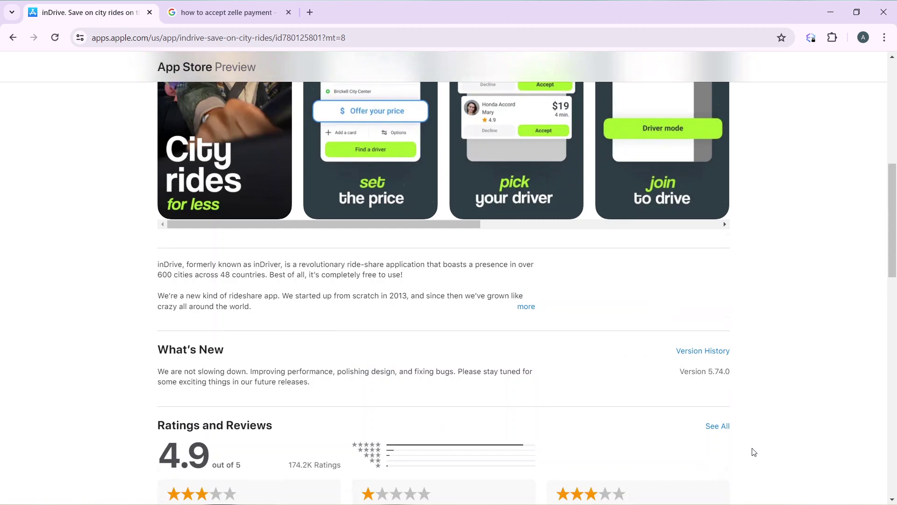
{"action": "scroll", "coordinate": [754, 452], "scroll_direction": "up", "scroll_amount": 7}
{"action": "scroll", "coordinate": [755, 452], "scroll_direction": "up", "scroll_amount": 5}
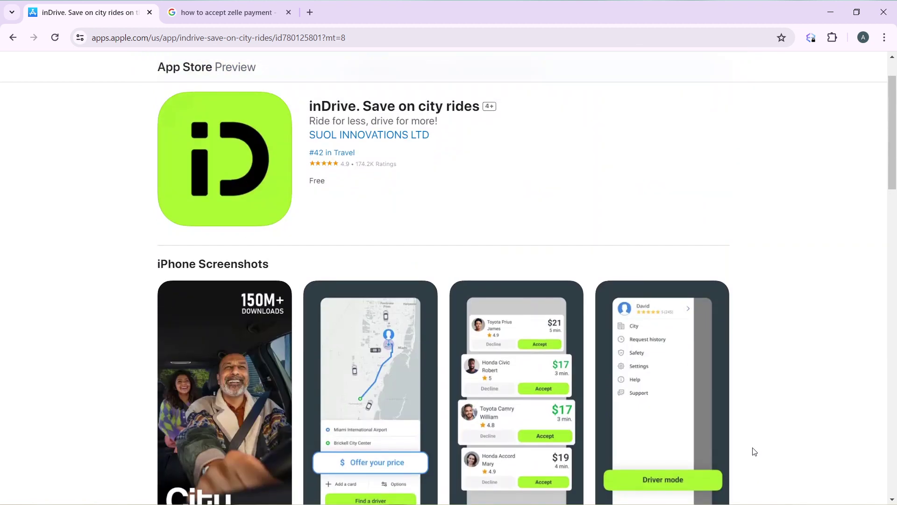
{"action": "scroll", "coordinate": [754, 451], "scroll_direction": "down", "scroll_amount": 20}
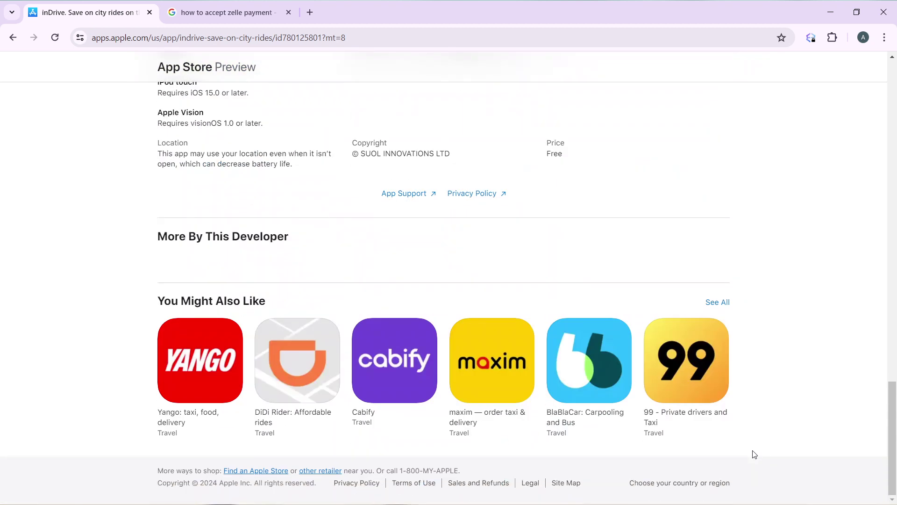
{"action": "scroll", "coordinate": [754, 454], "scroll_direction": "up", "scroll_amount": 20}
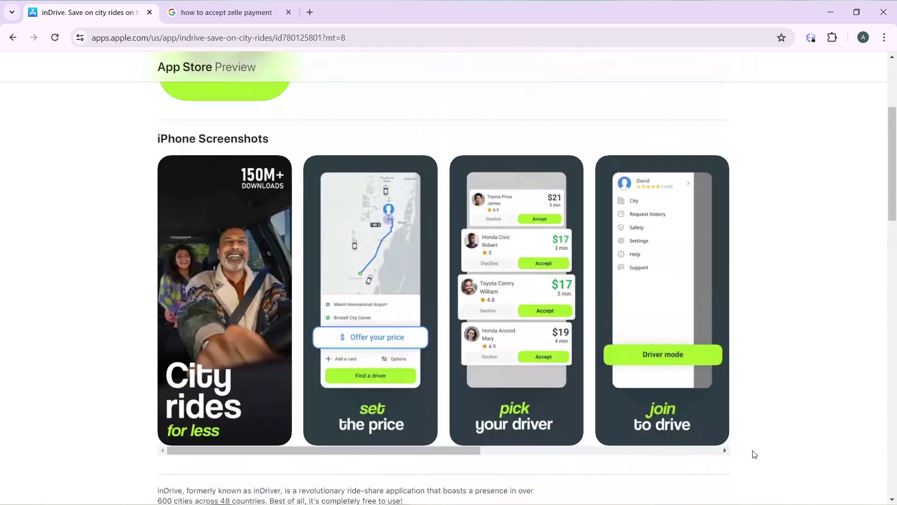